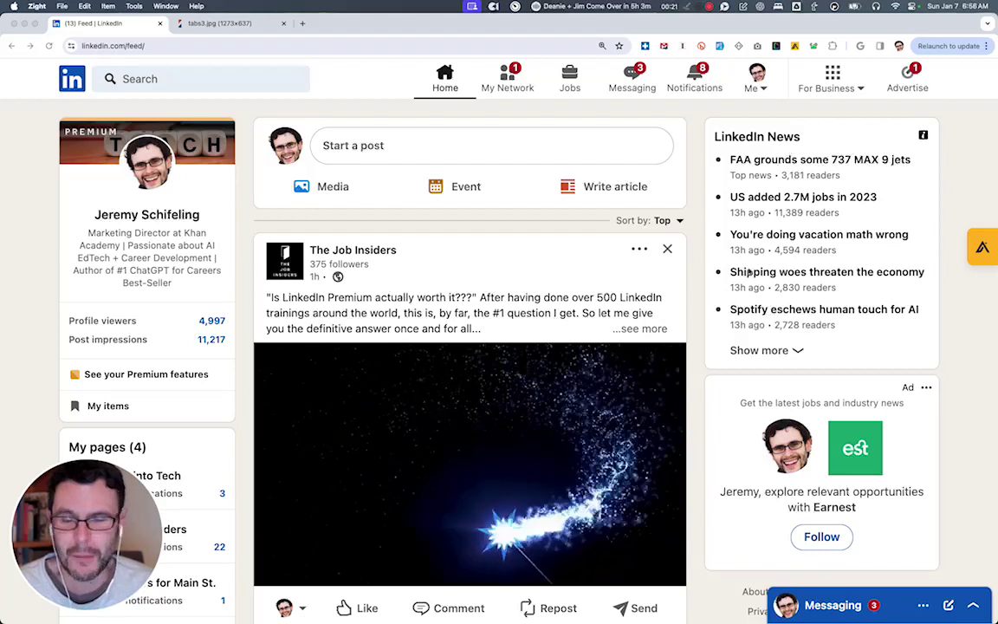
# Search the web for "linkedin weak ties mit" in a new browser tab and open the MIT News article on weak ties
pyautogui.click(302, 24)
pyautogui.write('linkedin weak ties')
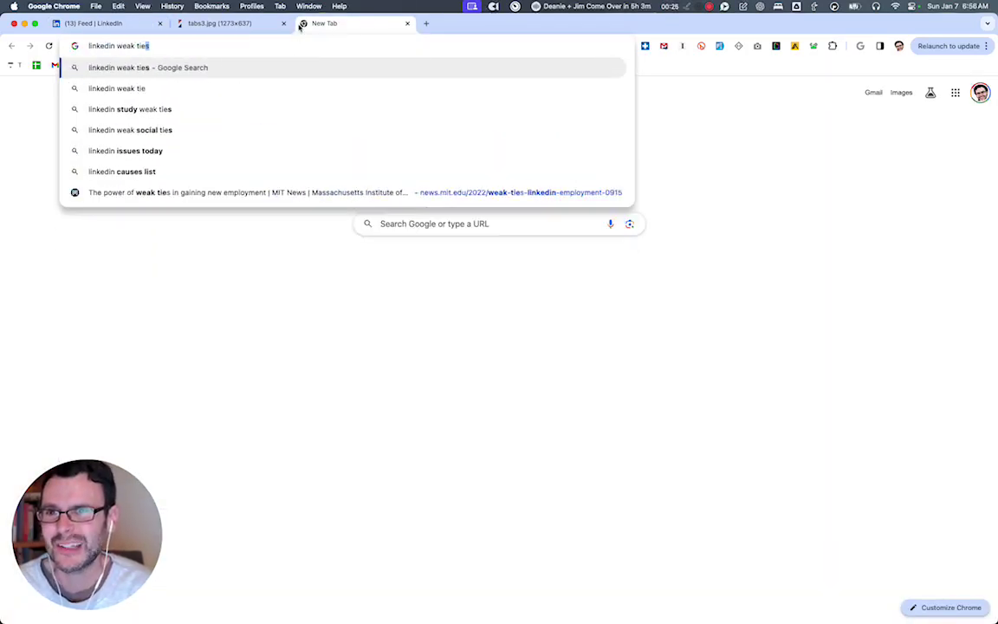
pyautogui.write(' mit')
pyautogui.press('Return')
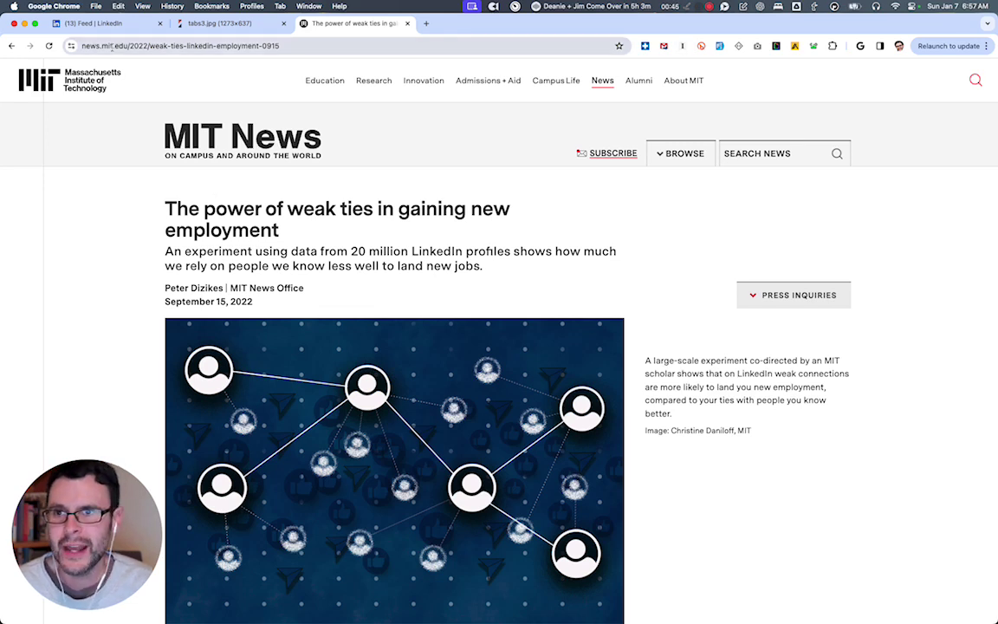
pyautogui.click(98, 24)
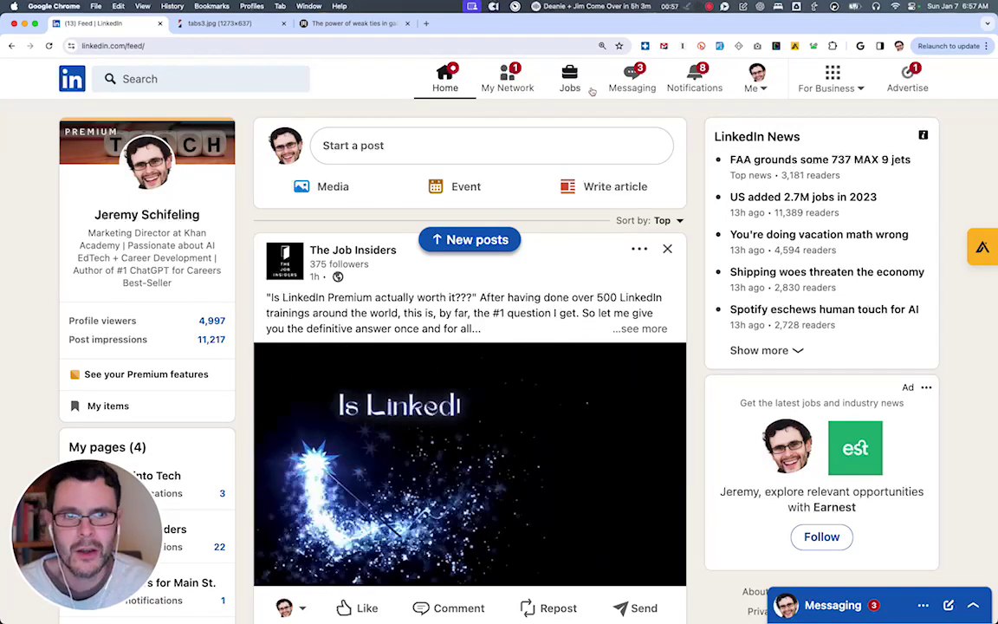
pyautogui.click(639, 79)
pyautogui.click(251, 232)
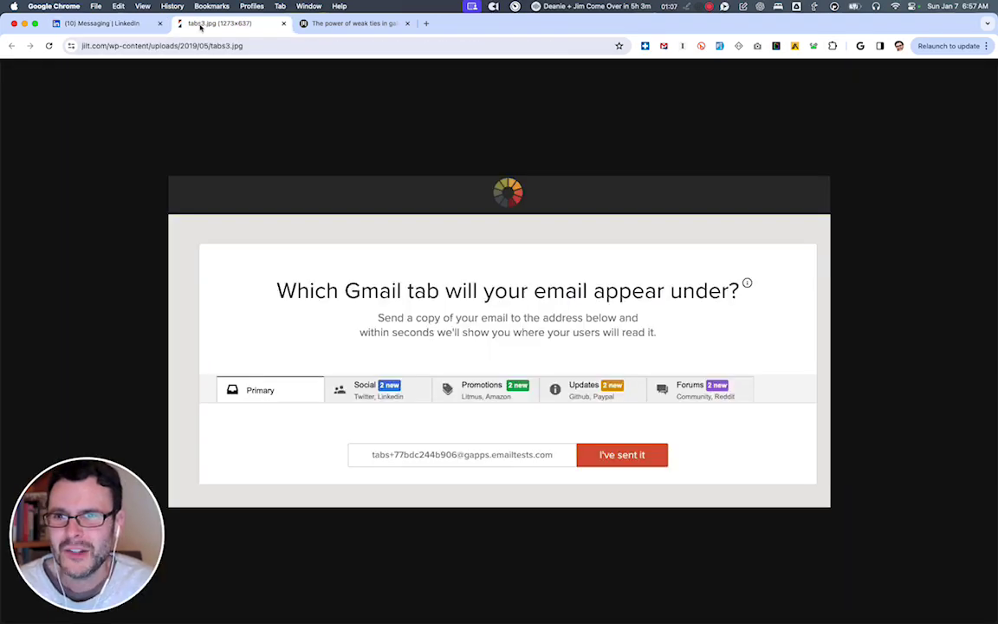
pyautogui.click(217, 24)
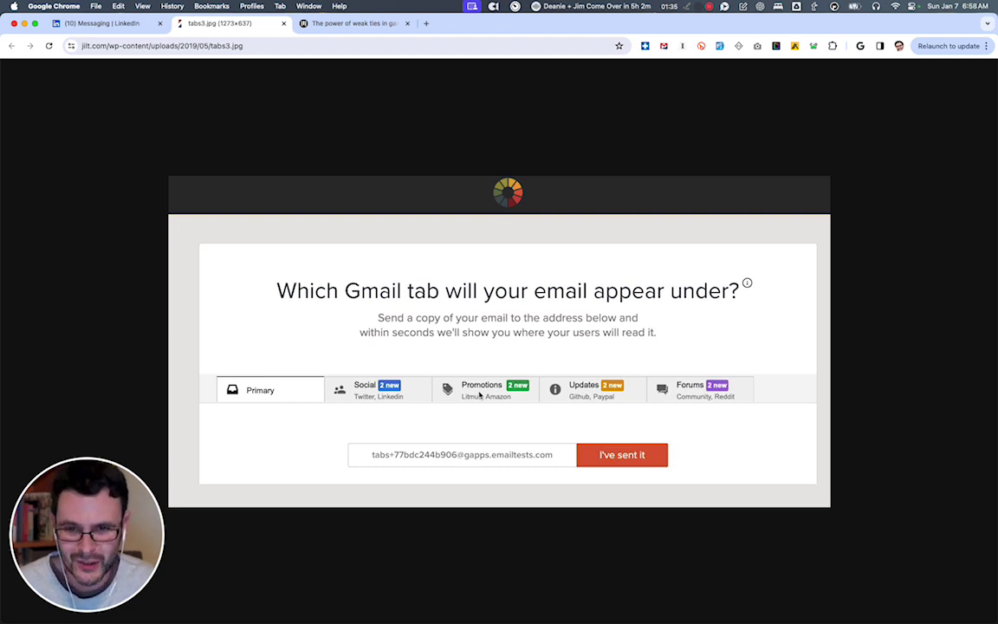
# Search LinkedIn for "university of michigan" and open the Alumni section of the school's page
pyautogui.click(123, 26)
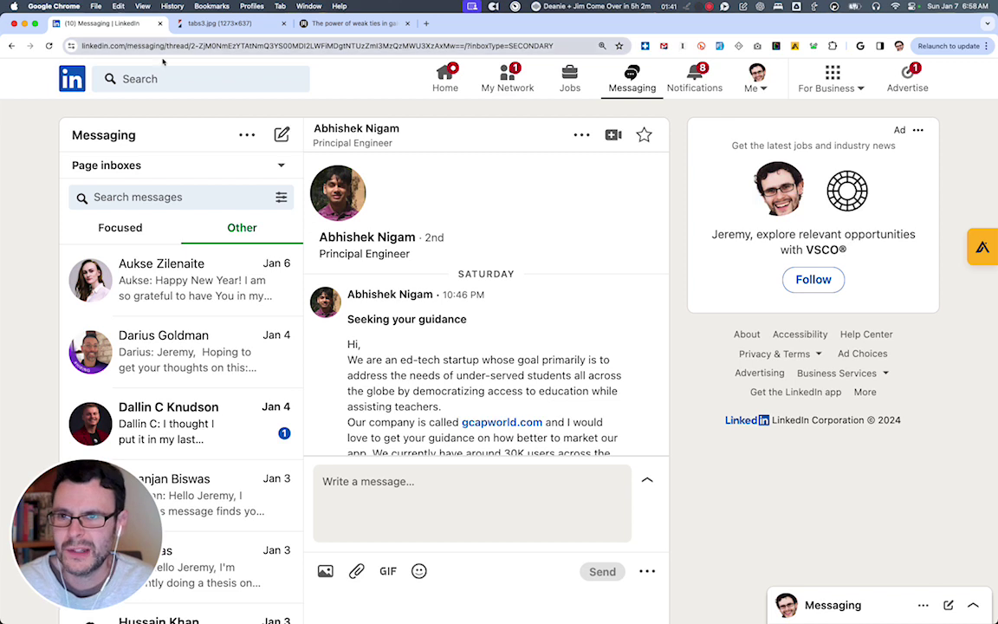
pyautogui.click(140, 73)
pyautogui.write('university of michigan')
pyautogui.click(189, 183)
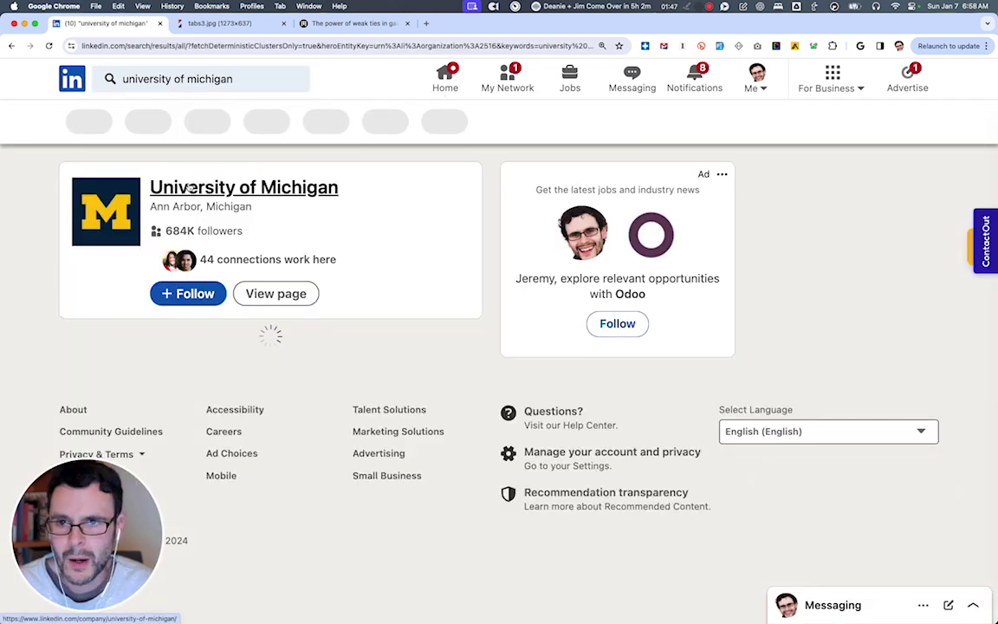
pyautogui.click(192, 186)
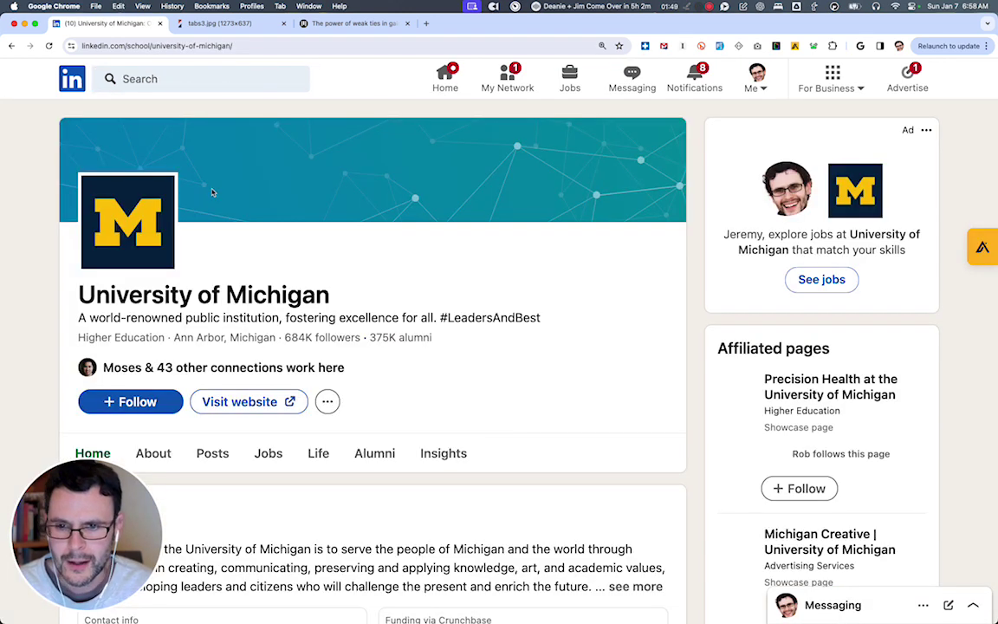
pyautogui.click(389, 461)
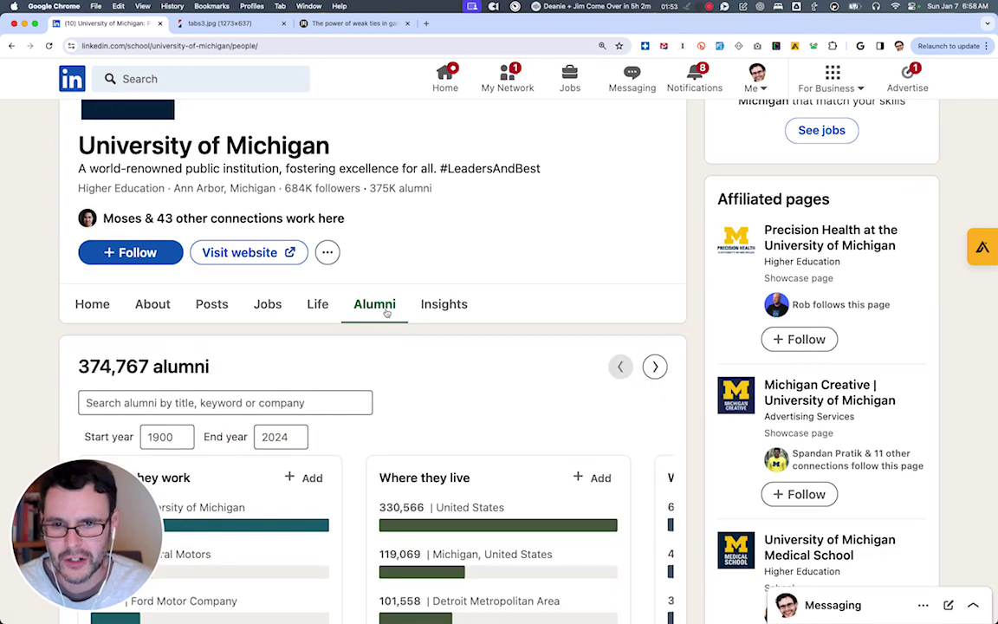
# Expand the full alumni breakdown and filter the University of Michigan alumni by the Product Management function
pyautogui.scroll(-1, 384, 313)
pyautogui.scroll(-1, 387, 312)
pyautogui.scroll(-1, 386, 313)
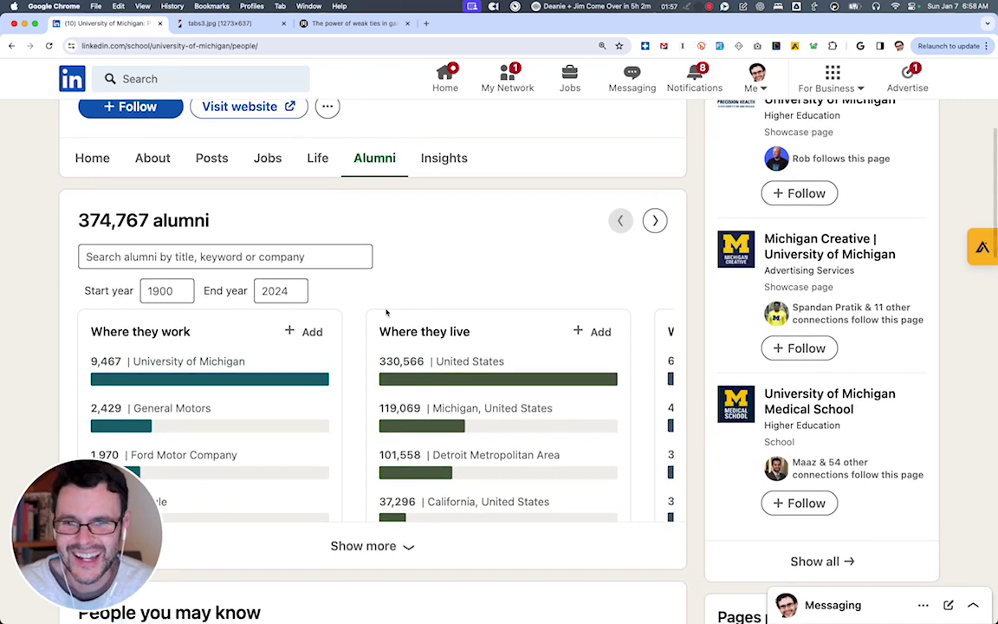
pyautogui.click(291, 257)
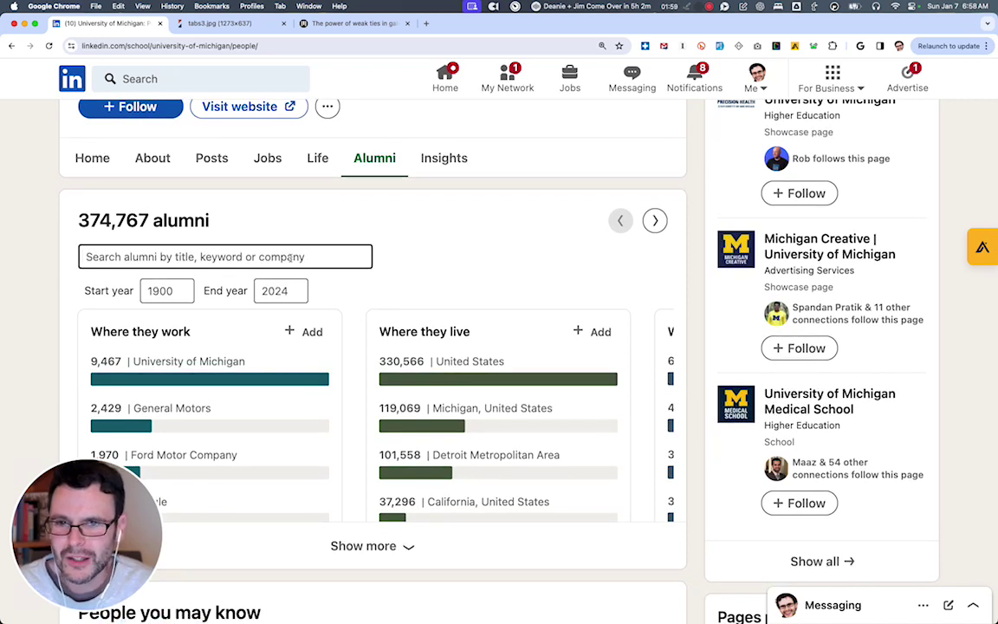
pyautogui.click(654, 220)
pyautogui.scroll(-5, 410, 334)
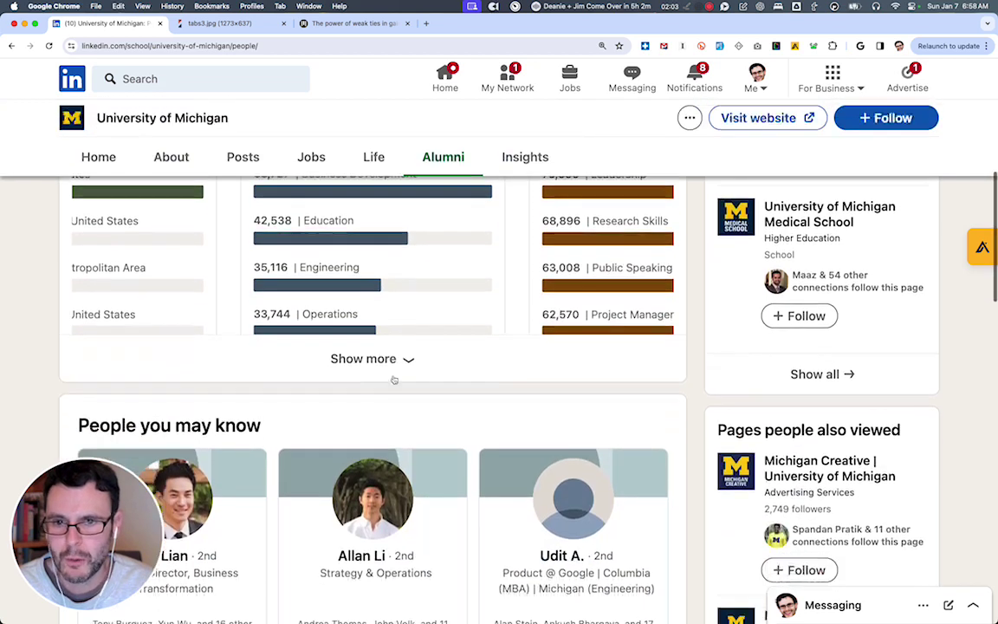
pyautogui.click(371, 333)
pyautogui.scroll(-4, 373, 345)
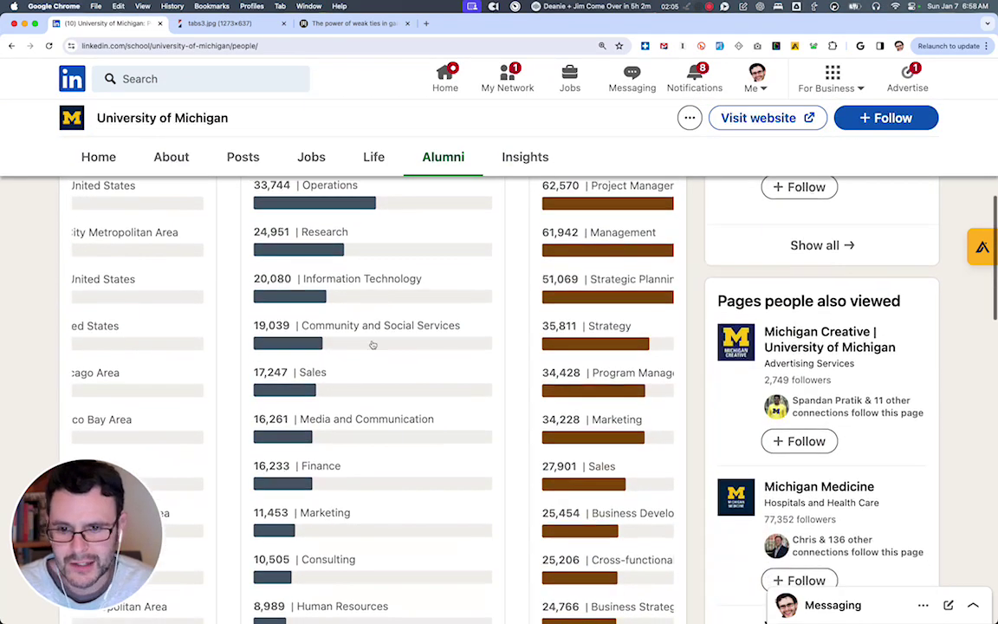
pyautogui.scroll(-2, 372, 345)
pyautogui.click(340, 518)
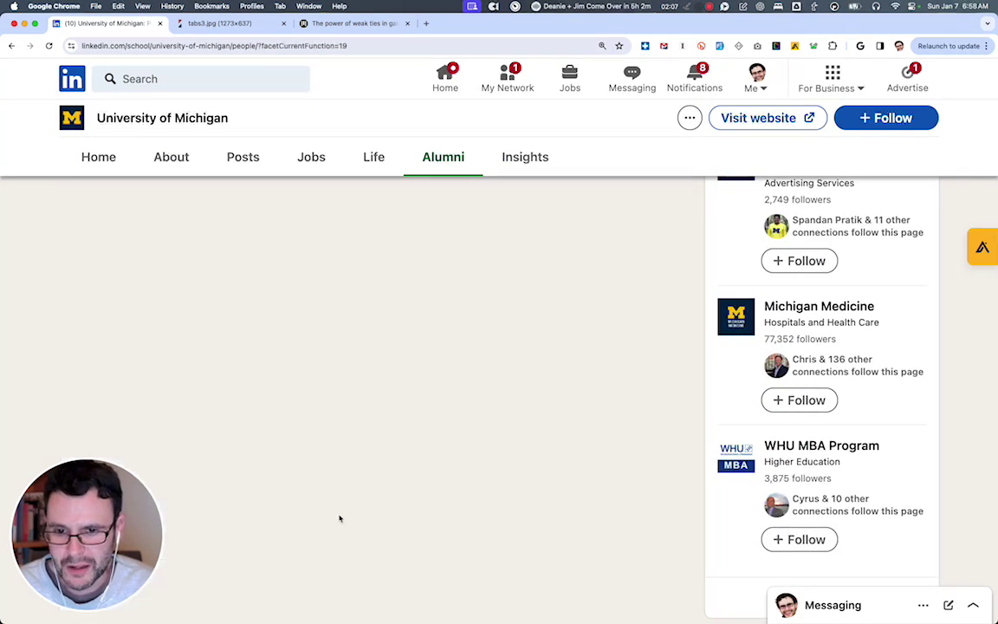
# Add LinkedIn as the company filter under "Where they work" and review the matching alumni
pyautogui.scroll(10, 364, 403)
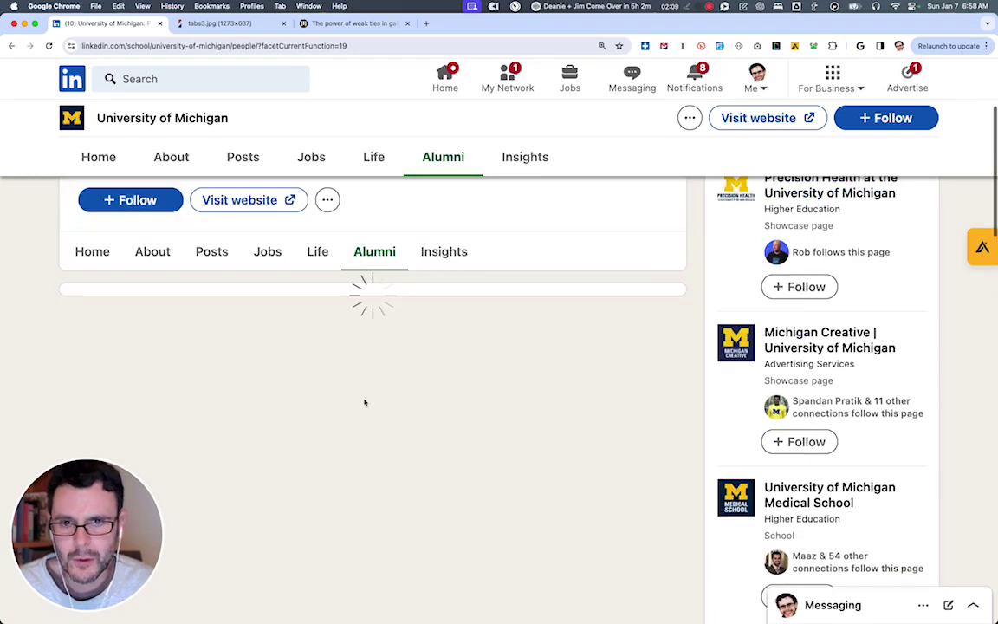
pyautogui.scroll(-5, 365, 403)
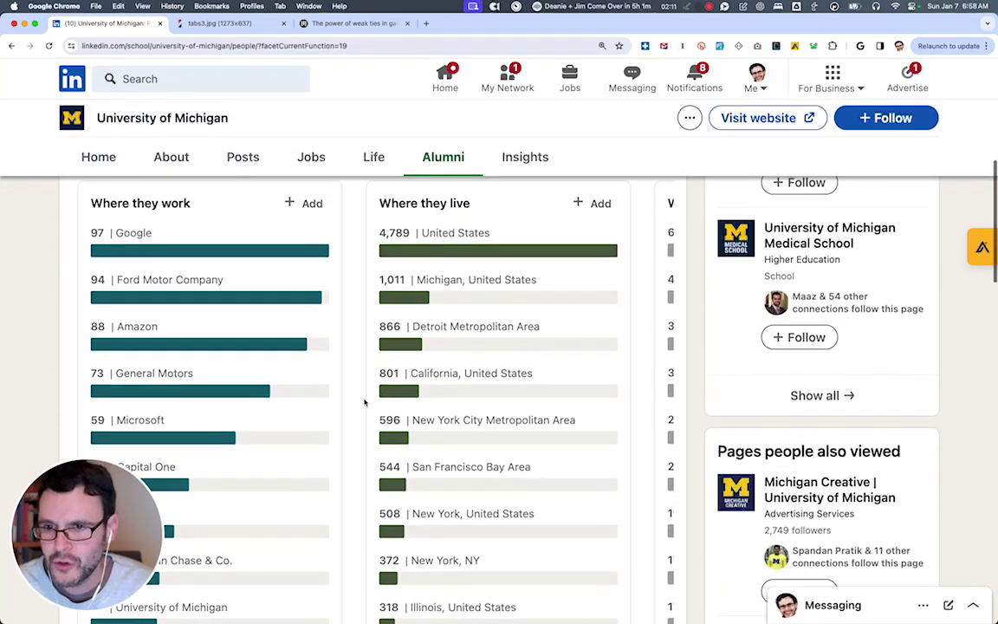
pyautogui.scroll(-8, 365, 403)
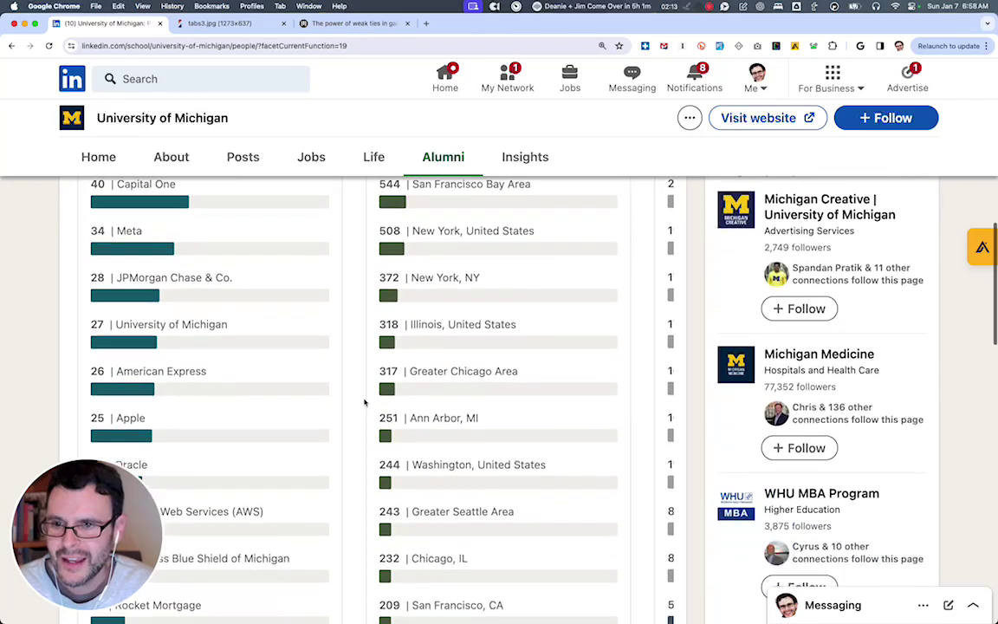
pyautogui.scroll(7, 364, 403)
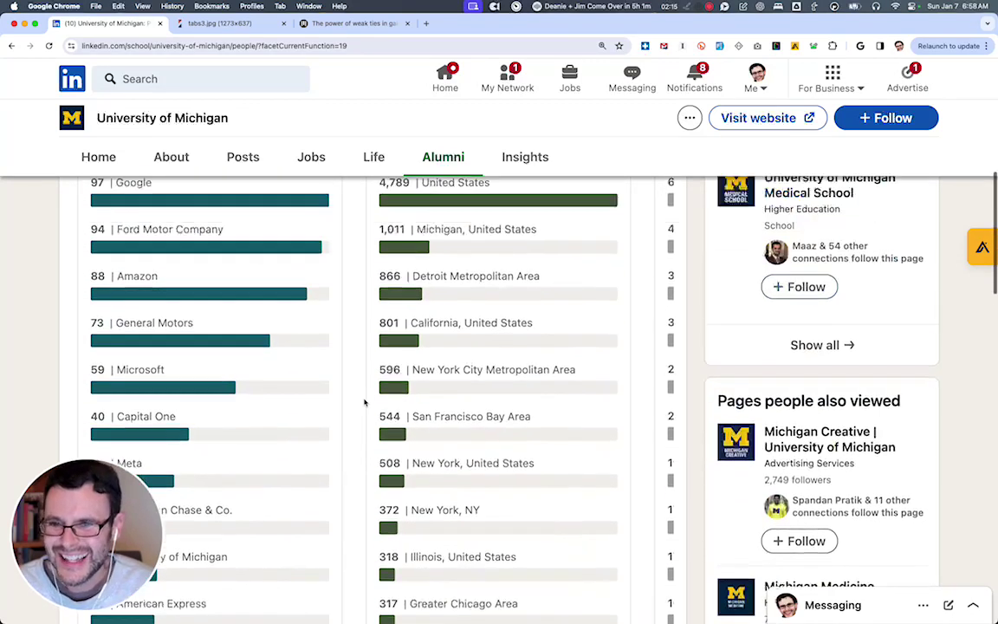
pyautogui.click(308, 319)
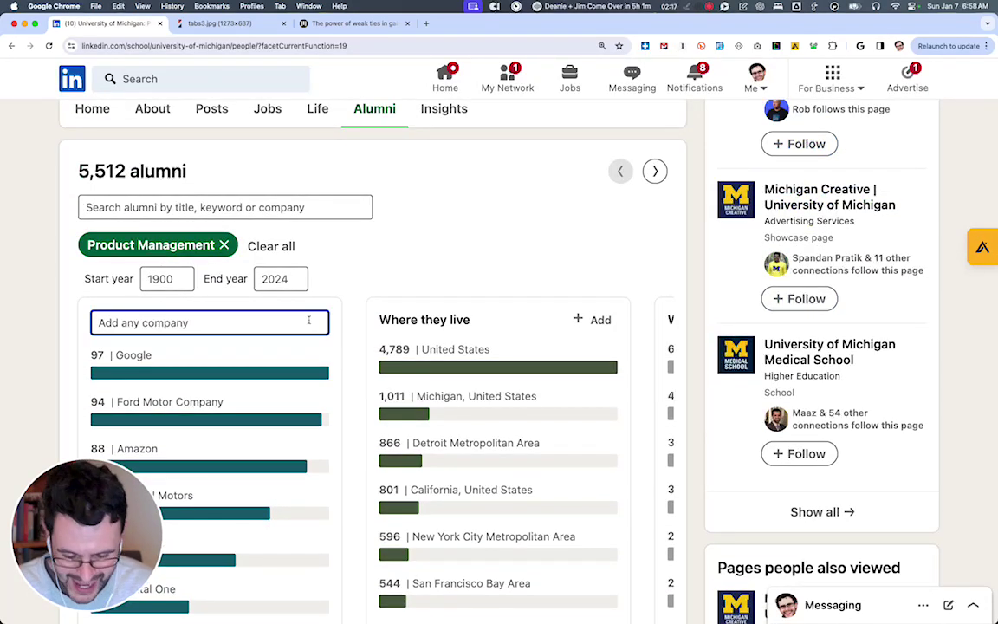
pyautogui.write('LinkedIn')
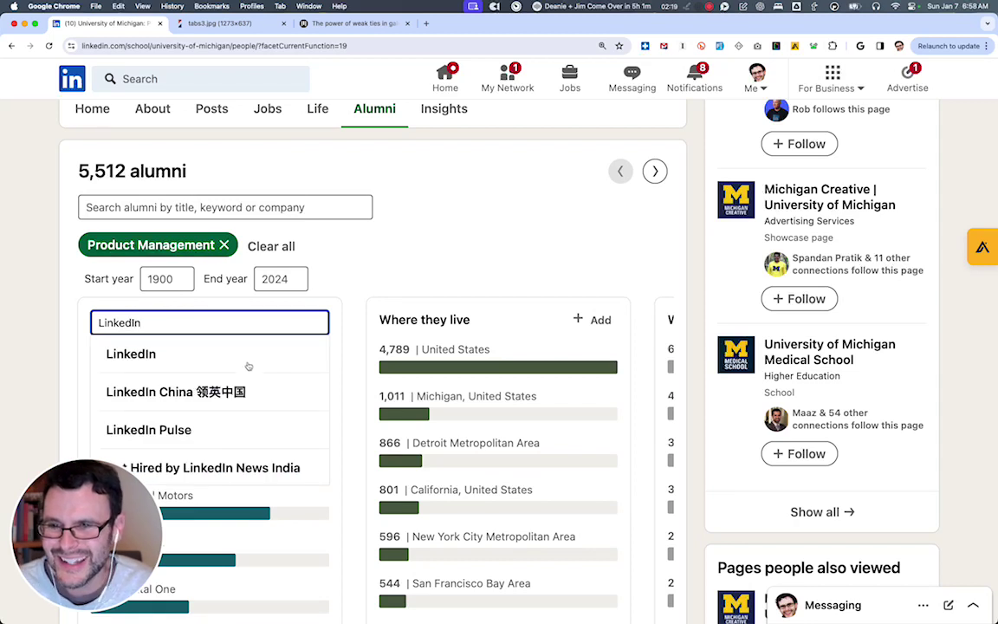
pyautogui.click(246, 362)
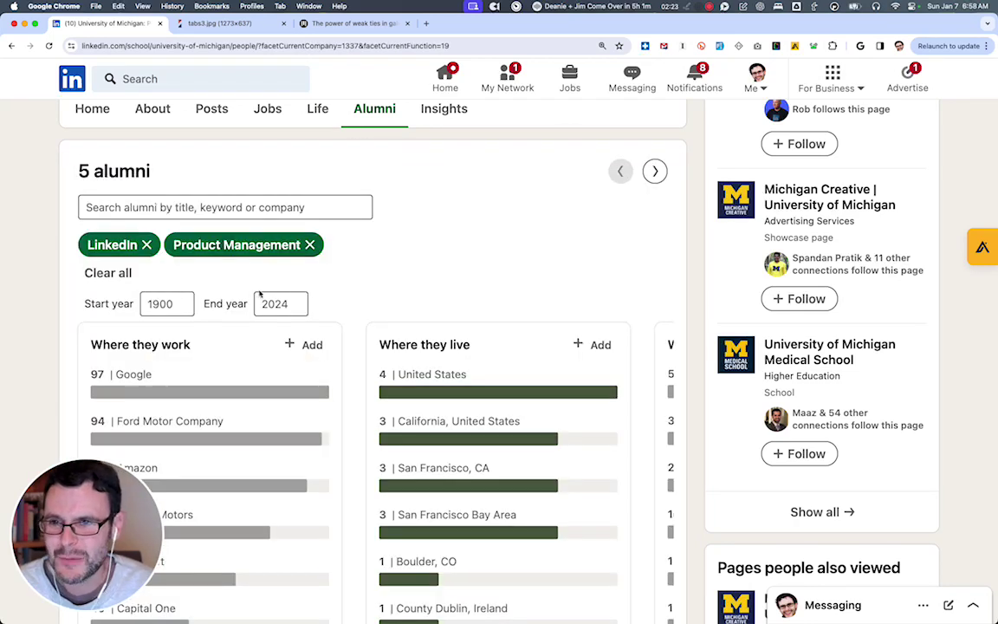
pyautogui.scroll(-15, 258, 295)
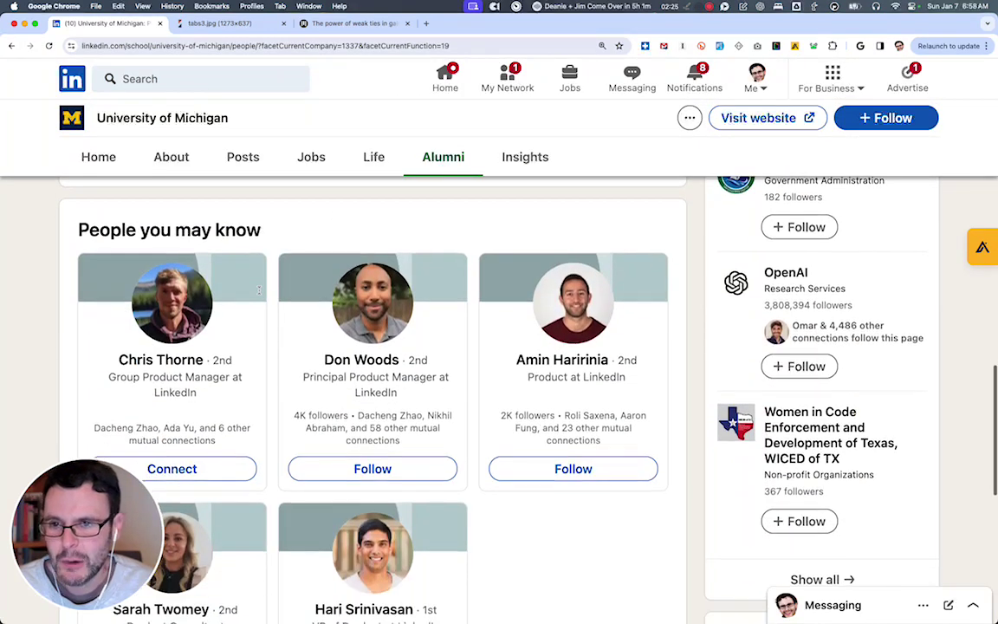
pyautogui.scroll(-1, 258, 291)
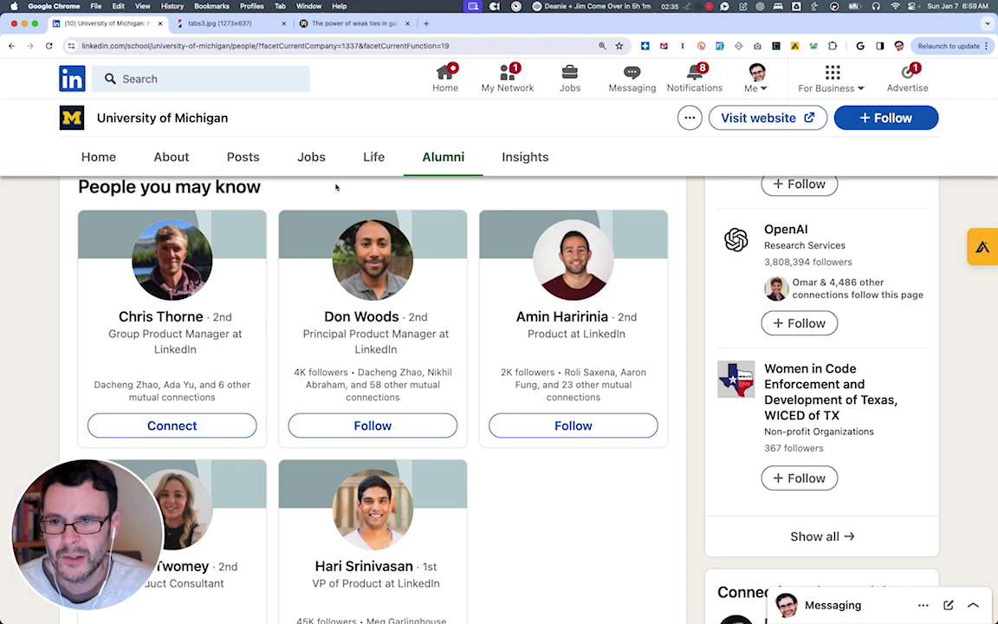
# Open hunter.io in a new browser tab and run a Domain Search for linkedin.com
pyautogui.click(425, 24)
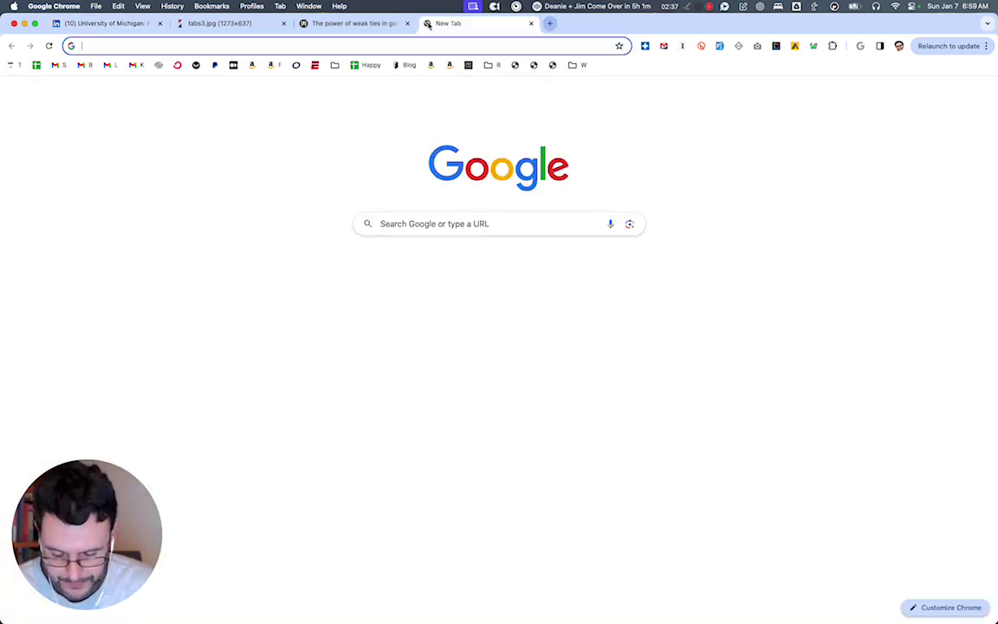
pyautogui.write('hunter.io')
pyautogui.press('Return')
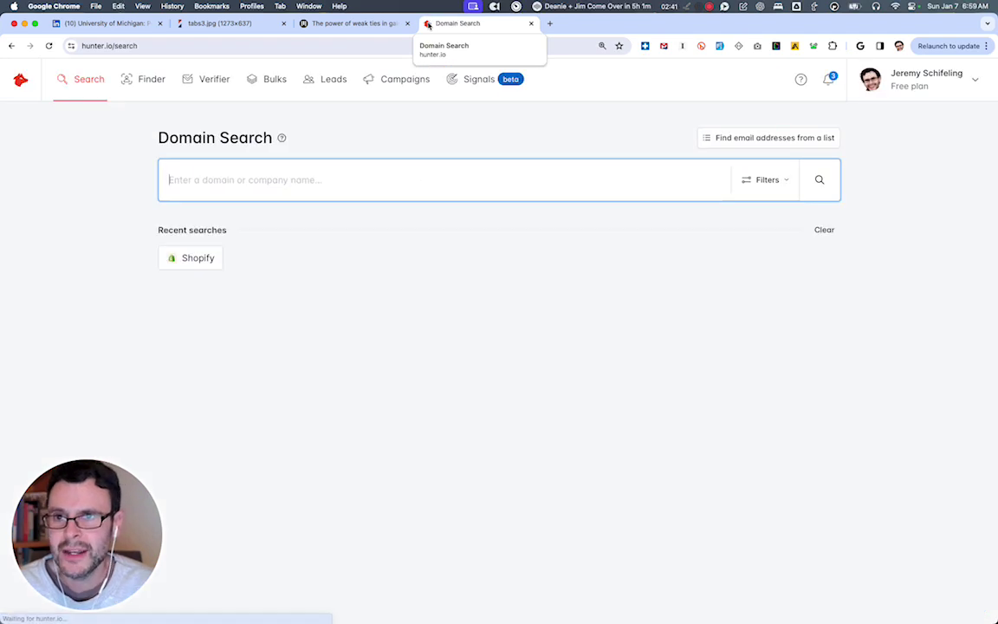
pyautogui.write('linked')
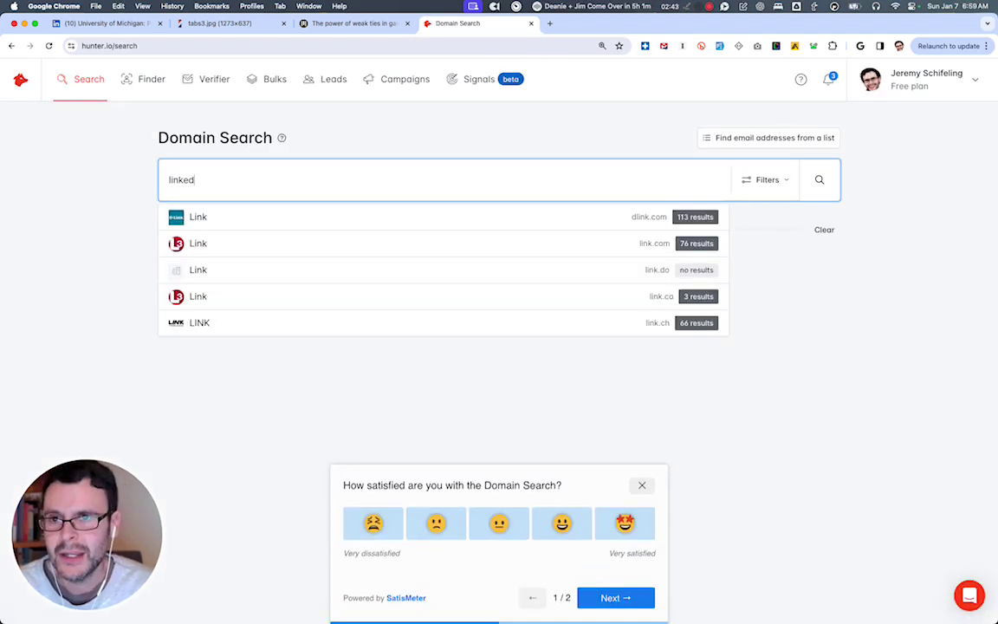
pyautogui.write('in.com')
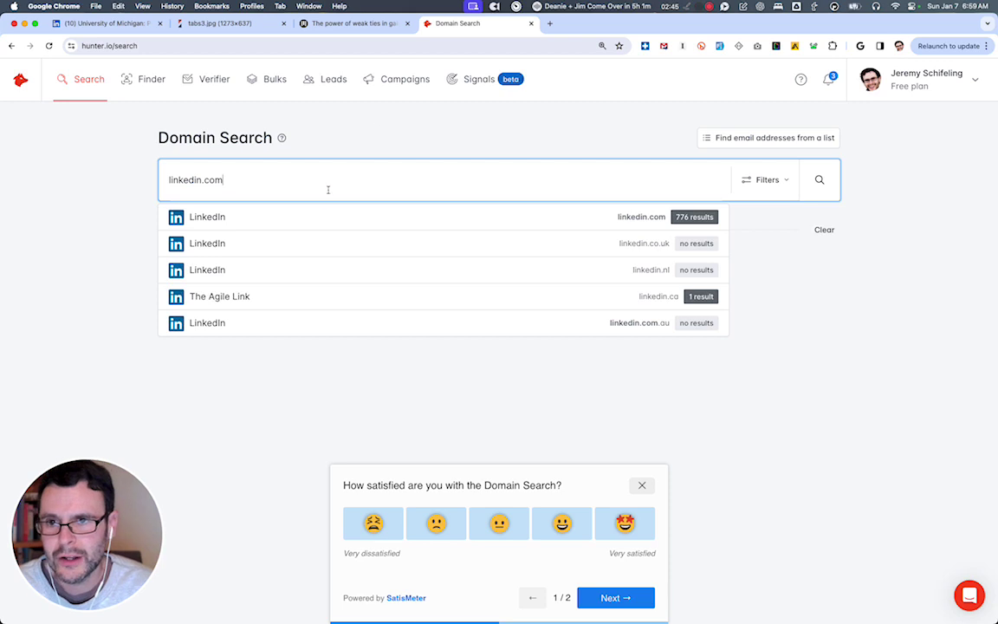
pyautogui.click(322, 219)
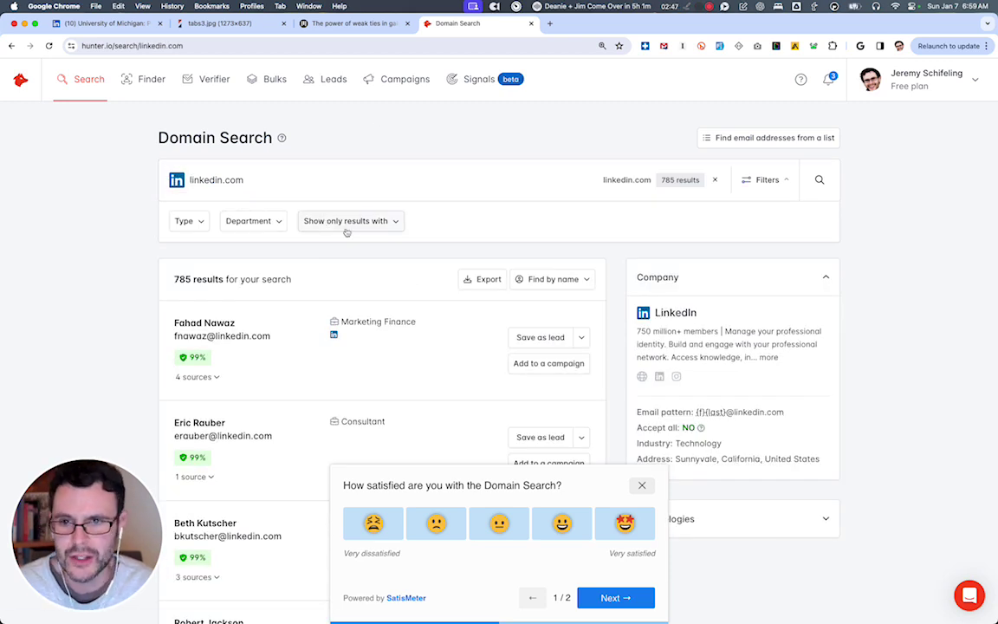
# Dismiss the Campaigns promotion and highlight LinkedIn's email pattern in the company details
pyautogui.scroll(-1, 667, 522)
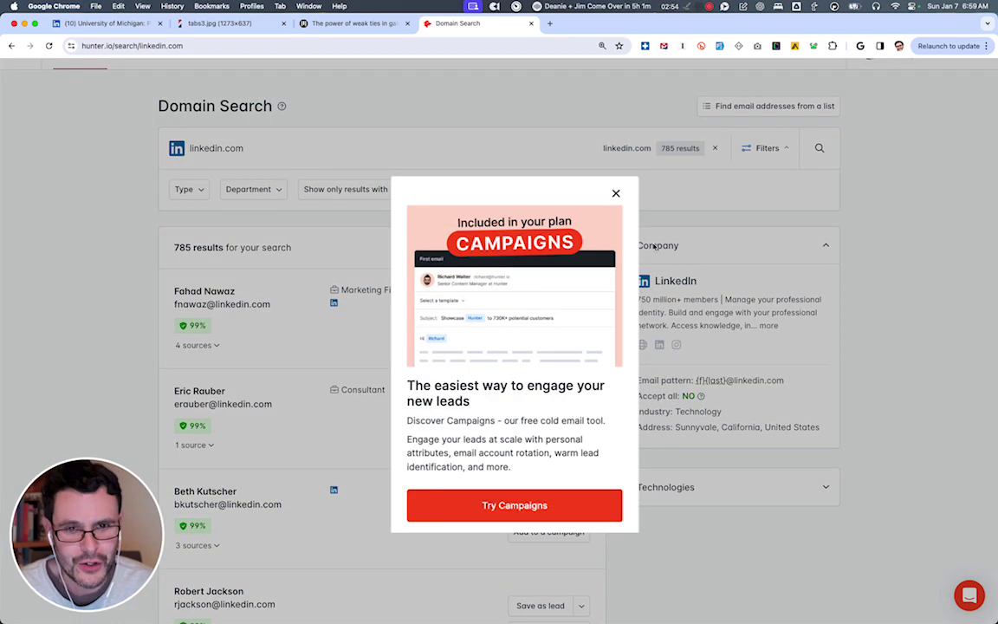
pyautogui.click(616, 194)
pyautogui.moveTo(784, 379); pyautogui.dragTo(697, 379)
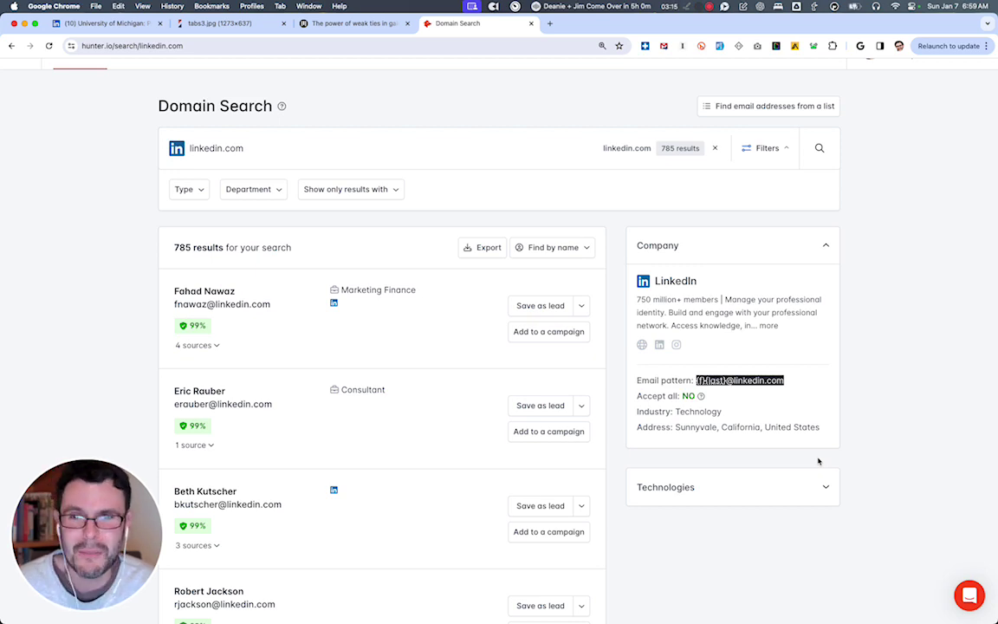
# Open ChatGPT at chat.openai.com in a new browser tab
pyautogui.click(550, 23)
pyautogui.write('cha')
pyautogui.press('Return')
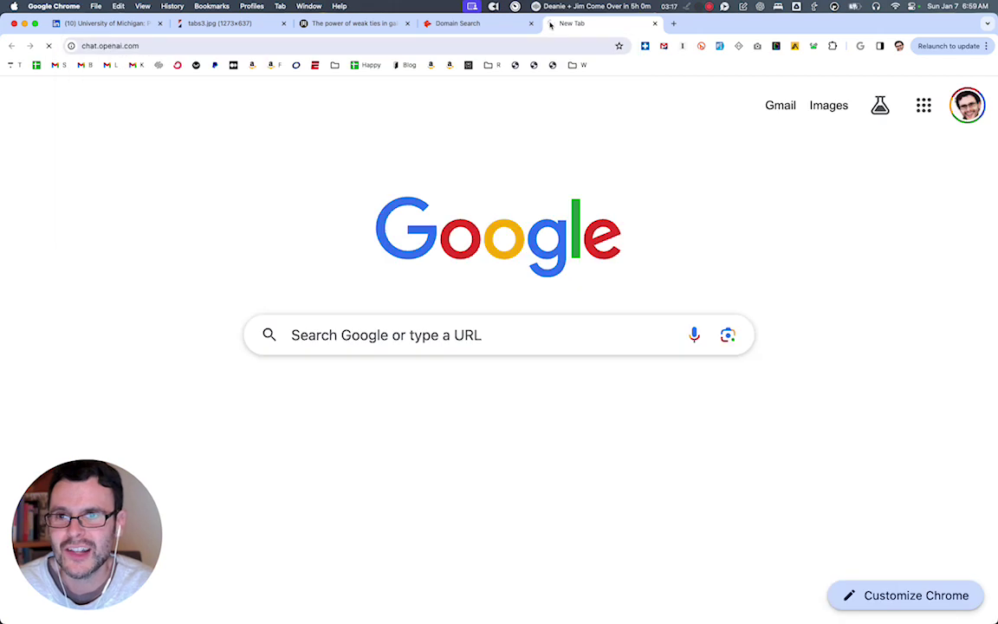
# Open the LinkedIn profile of the alumni match who is a Group Product Manager and select its text from the name through Skills
pyautogui.click(104, 24)
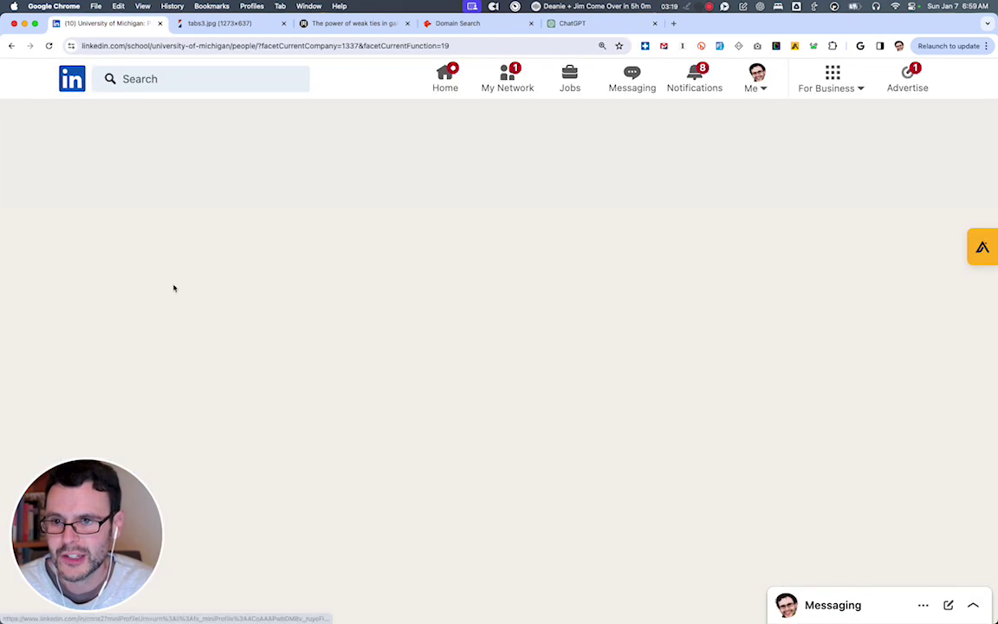
pyautogui.scroll(-2, 173, 285)
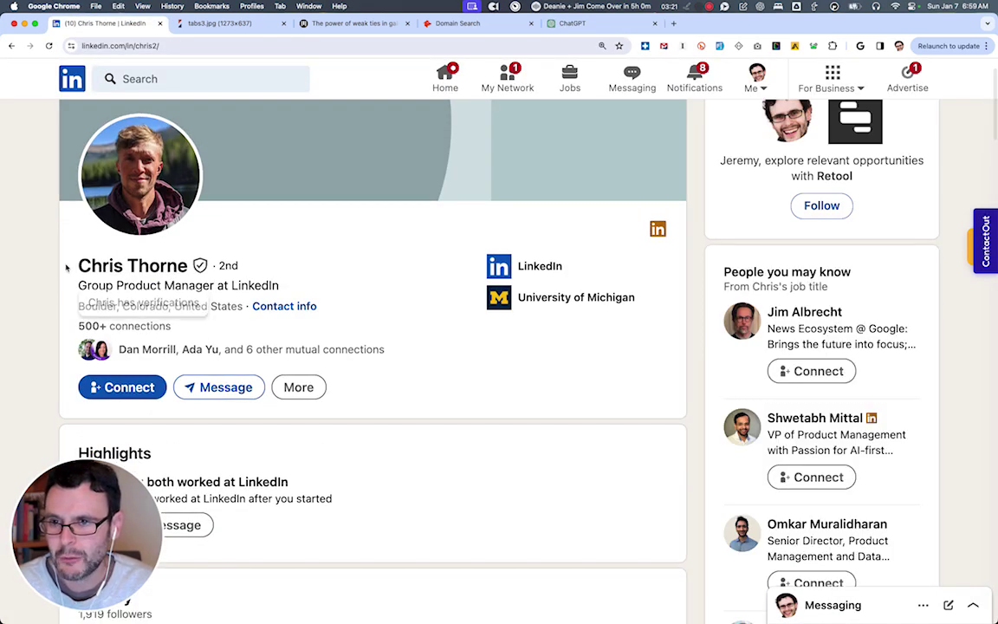
pyautogui.moveTo(65, 266); pyautogui.dragTo(441, 495)
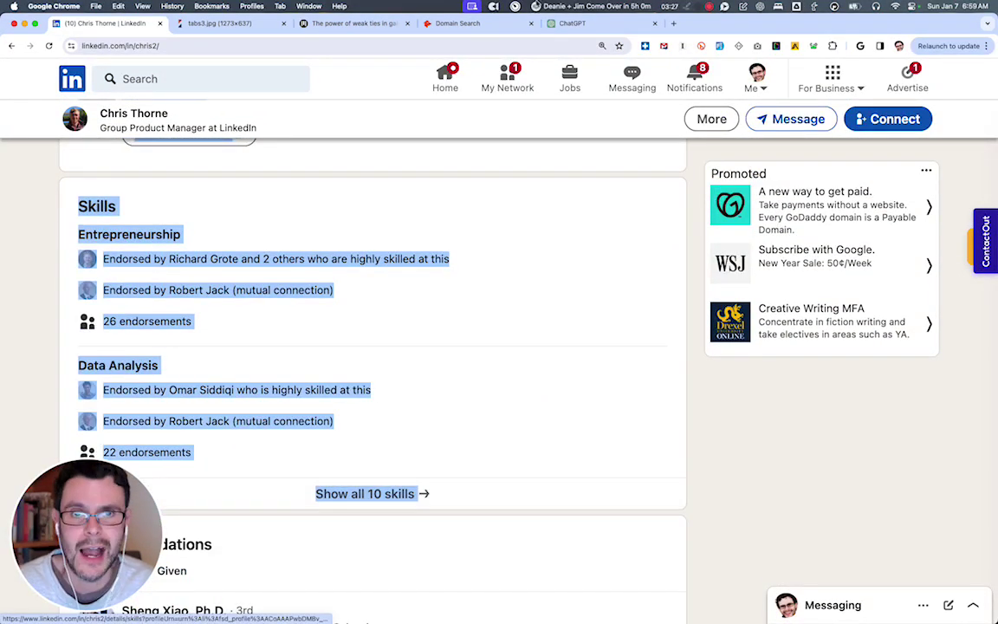
# Write a ChatGPT prompt for a message to a PM-space alum, focused on what we have in common, with a clear CTA for a 10 minute virtual meeting
pyautogui.click(589, 23)
pyautogui.write('G')
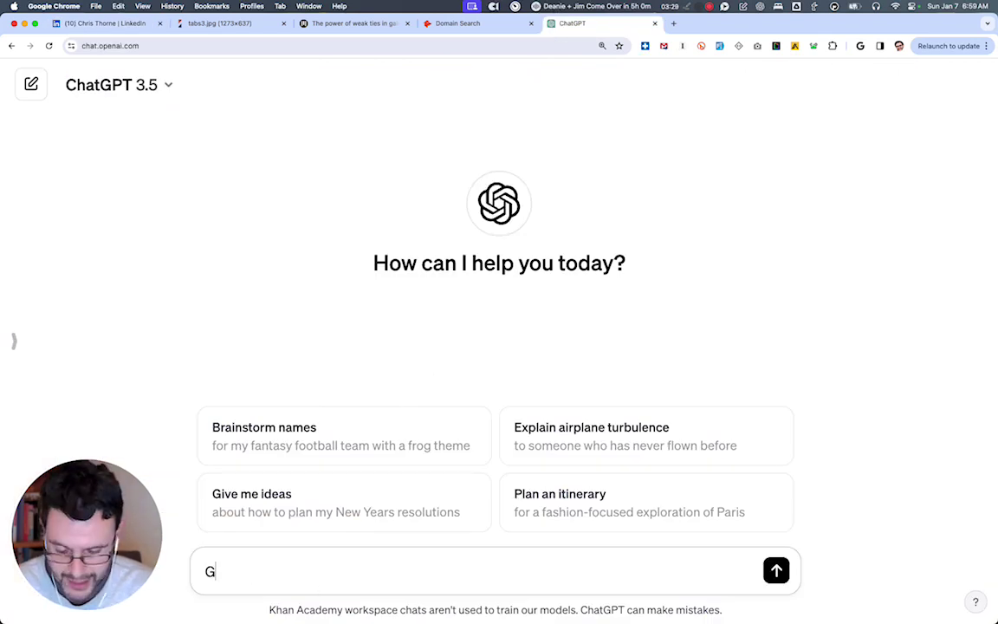
pyautogui.write('enerate a message to an alum in the PM space. Make it fopcus')
pyautogui.press('BackSpace')
pyautogui.press('BackSpace')
pyautogui.press('BackSpace')
pyautogui.press('BackSpace')
pyautogui.write('cused on what we have in co')
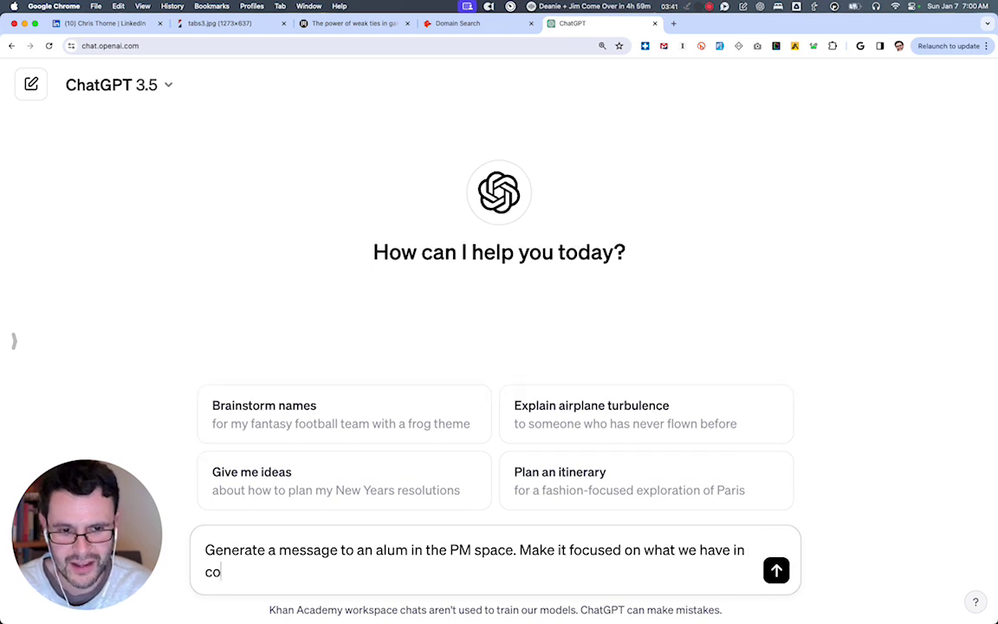
pyautogui.write('mmon and have a clear CTA to ask')
pyautogui.write(' for a 10 minute vi')
pyautogui.write('rtual meeting')
pyautogui.write('.')
# Add the line "Here is the alum's profile:" to the prompt and paste the copied LinkedIn profile text below it
pyautogui.hotkey('shift', 'Return')
pyautogui.write('Here is the a')
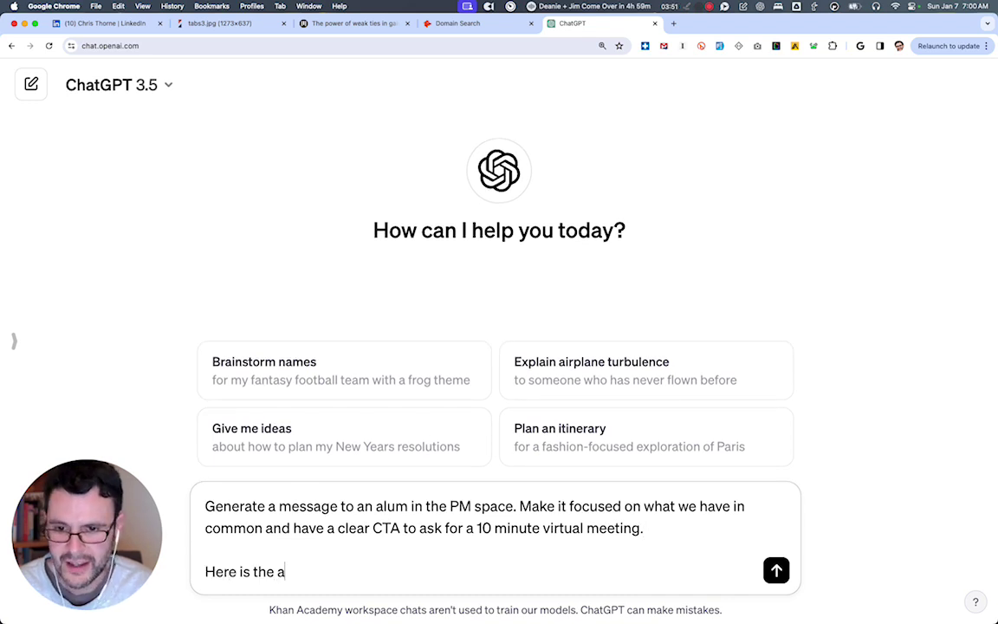
pyautogui.write("lum's profile:")
pyautogui.hotkey('shift', 'Return')
pyautogui.hotkey('shift', 'Return')
pyautogui.press('super+v')
pyautogui.scroll(-1, 353, 568)
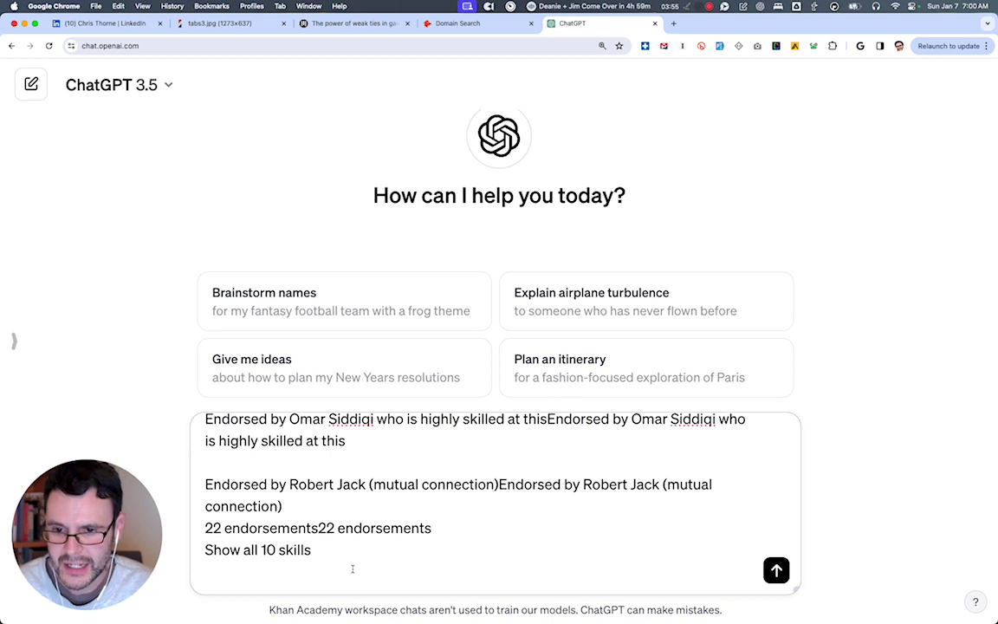
# Add the line "Here is my CV:" after the profile text, paste the CV below it, and submit the prompt
pyautogui.hotkey('shift', 'Return')
pyautogui.write('Here is my C')
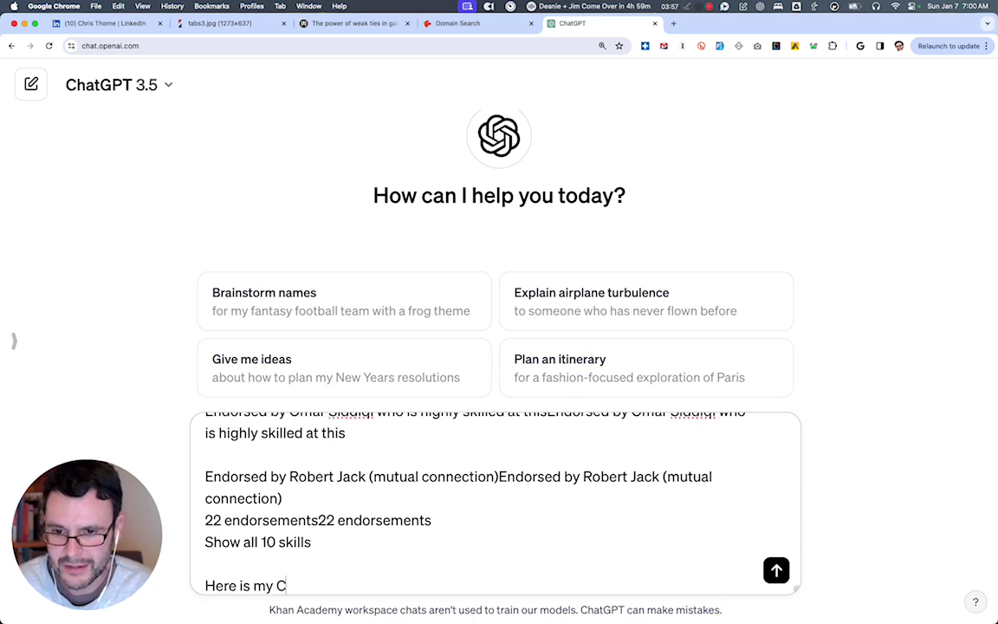
pyautogui.write('V:')
pyautogui.hotkey('shift', 'Return')
pyautogui.hotkey('shift', 'Return')
pyautogui.write('-c')
pyautogui.press('super+v')
pyautogui.press('Return')
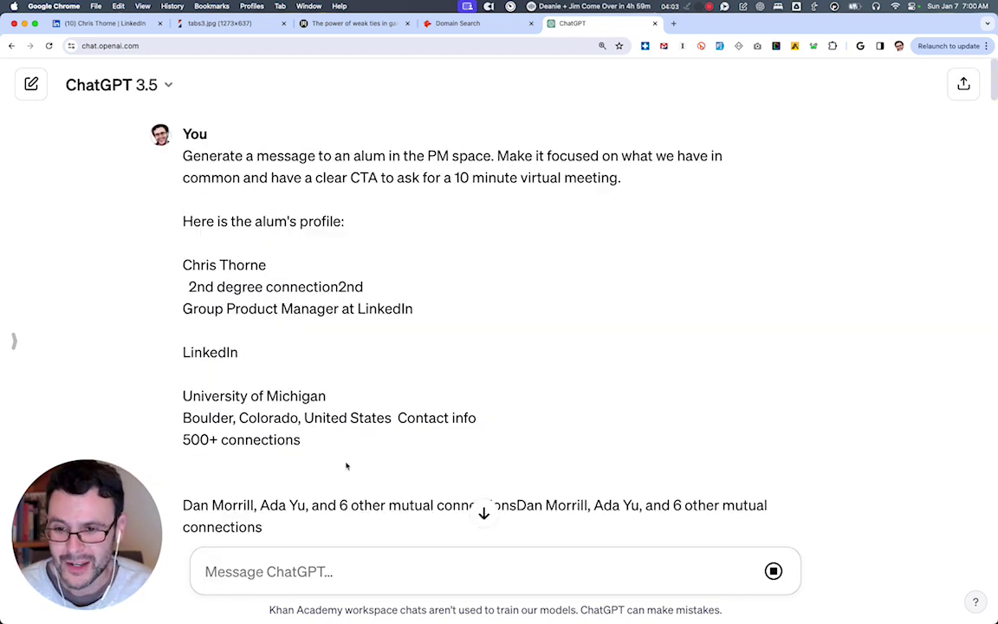
pyautogui.scroll(-20, 345, 466)
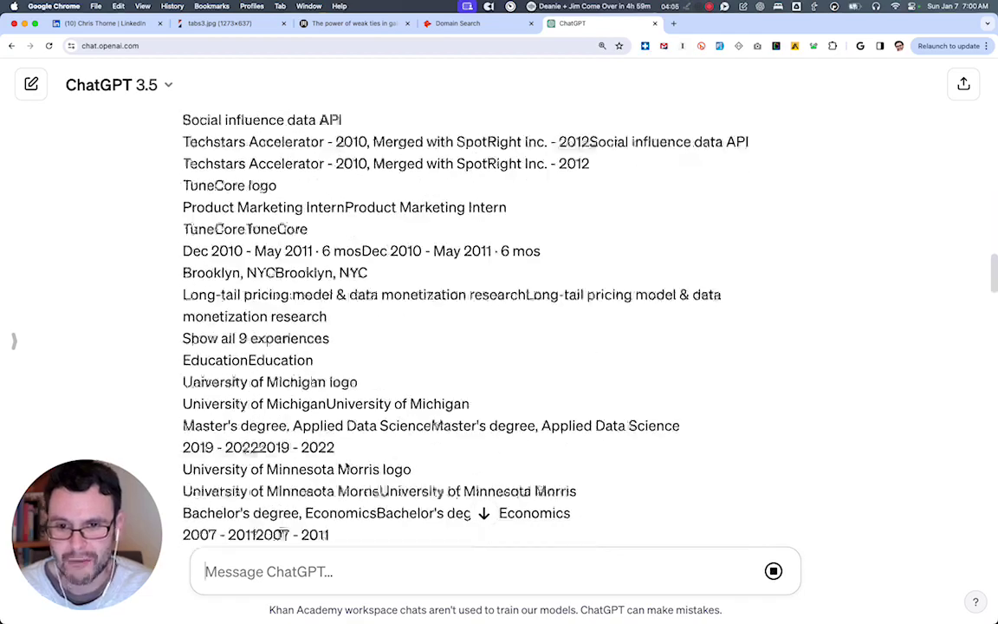
pyautogui.scroll(-15, 345, 463)
pyautogui.scroll(15, 345, 463)
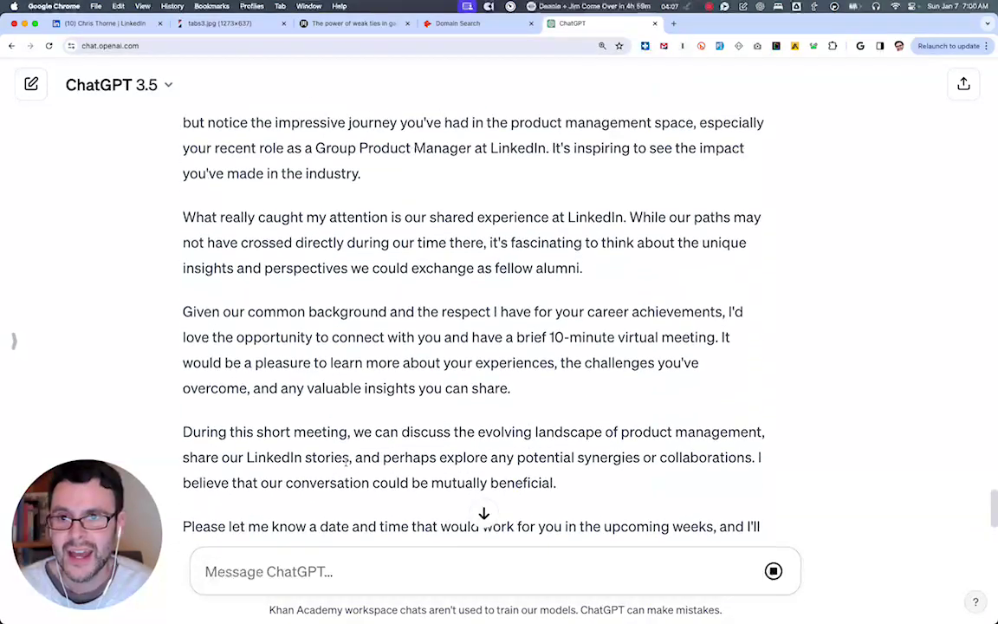